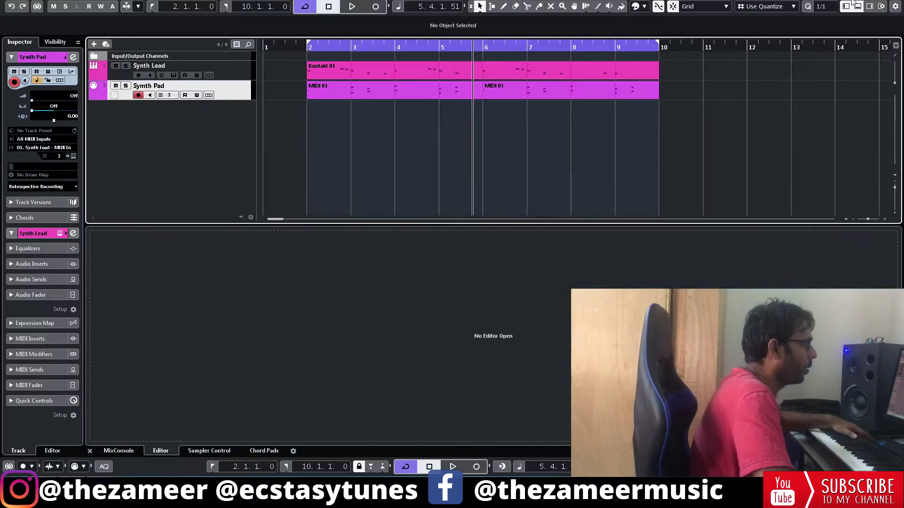
# Show the media browser, search it for "clap", and audition the 073 Clap SK sample.
pyautogui.click(871, 7)
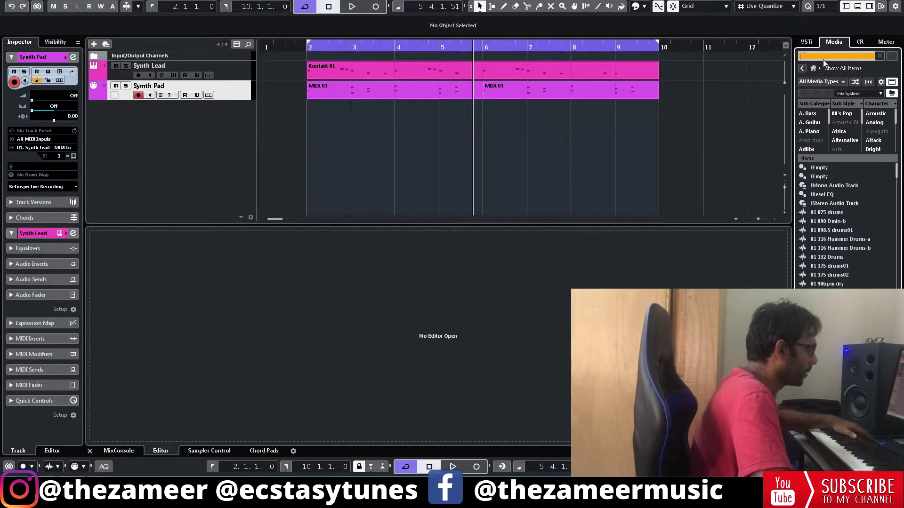
pyautogui.write('clap')
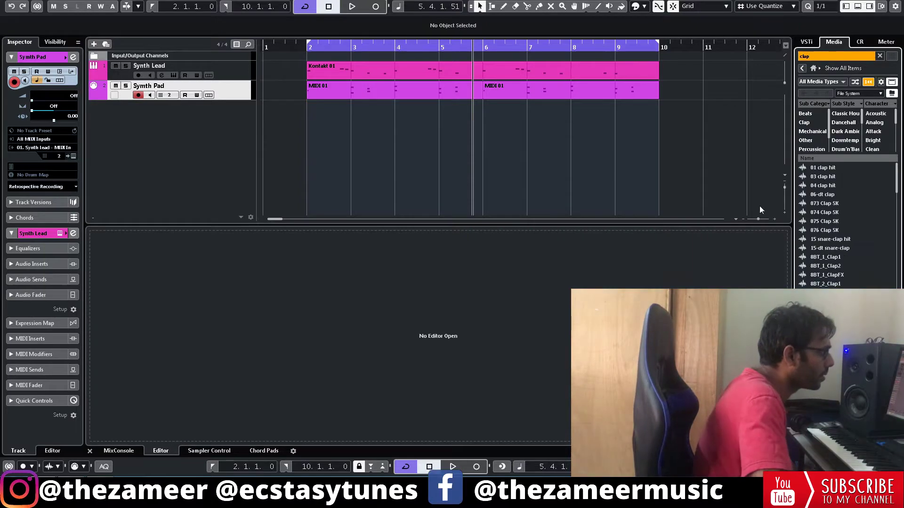
pyautogui.click(835, 205)
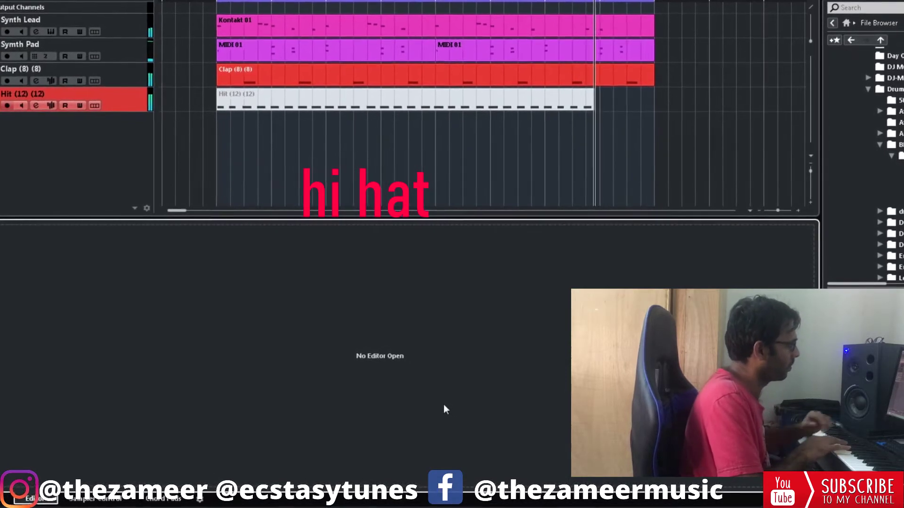
# Stop the hi-hat recording, open the Hit (12) part in the key editor, and collapse its quantize settings.
pyautogui.press('space')
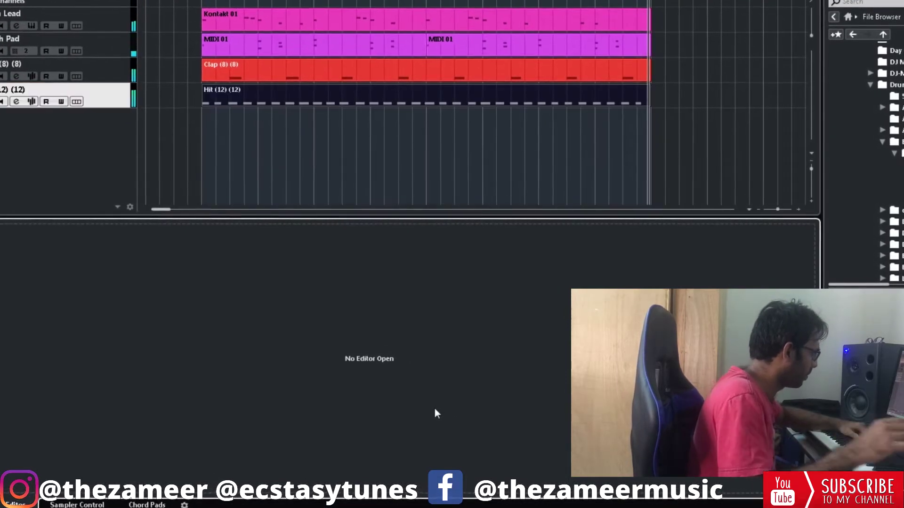
pyautogui.doubleClick(283, 87)
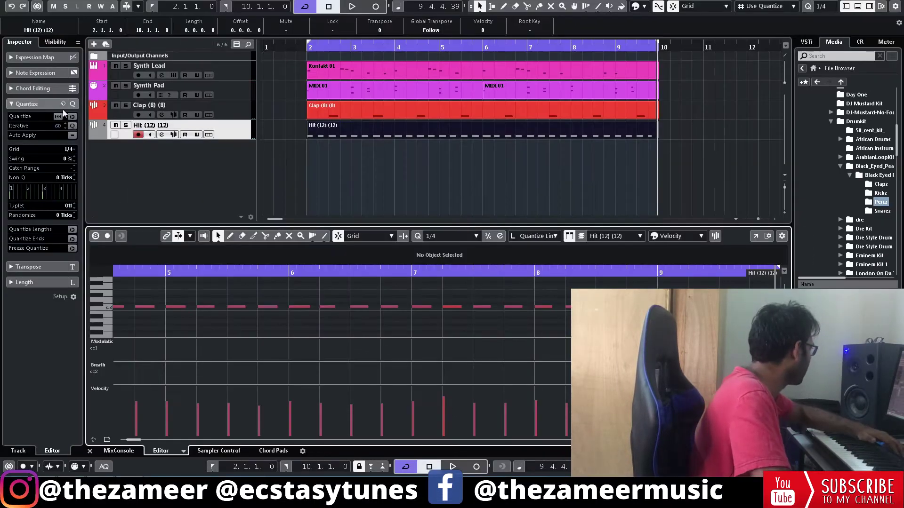
pyautogui.click(35, 104)
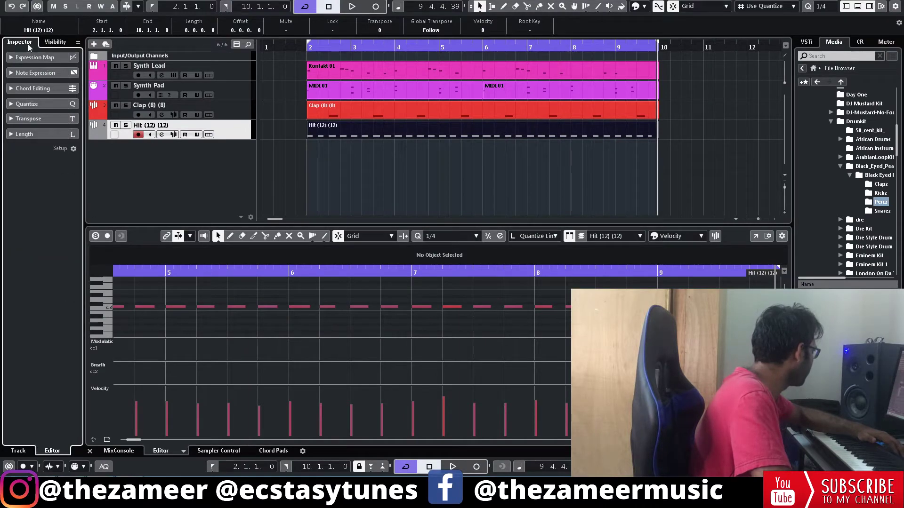
# Colour the Hit (12) track red and return the cursor to the loop start.
pyautogui.click(18, 451)
pyautogui.click(64, 58)
pyautogui.click(75, 84)
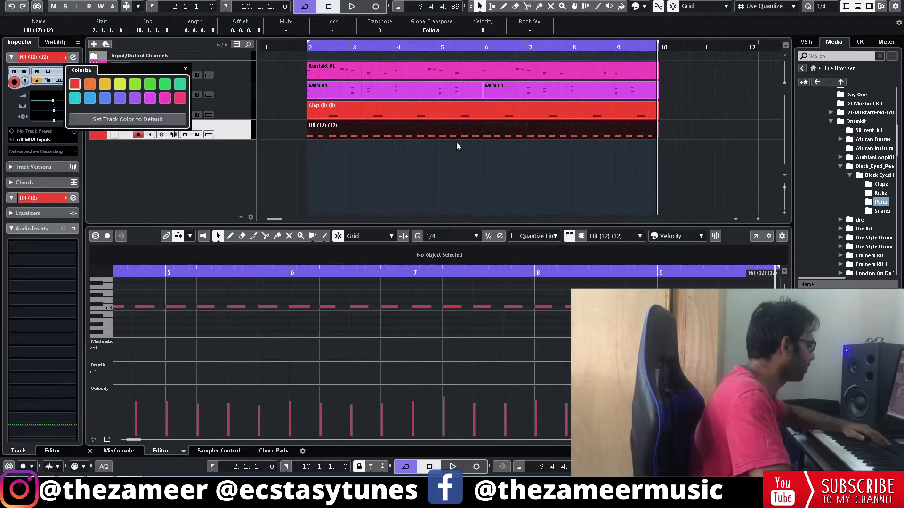
pyautogui.press('KP_1')
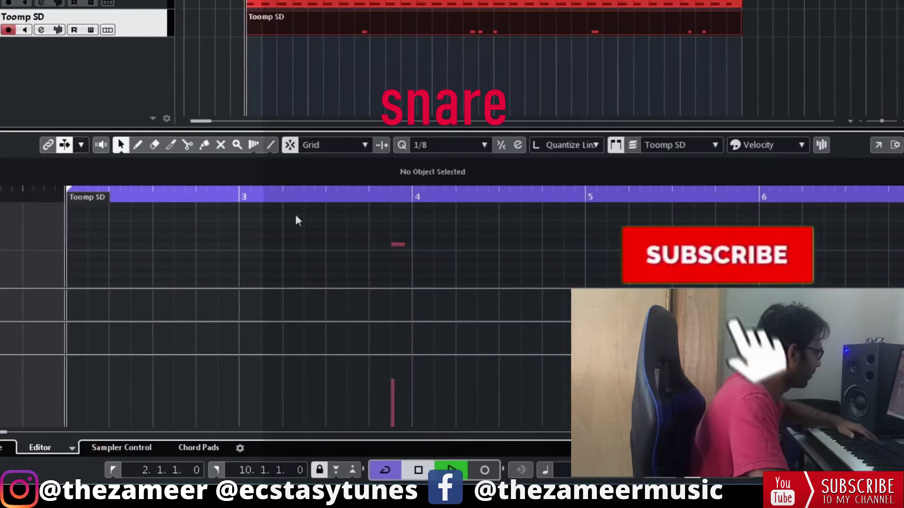
# Shift the second snare note of bar 5 later and select the extra hit at bar 6 for removal.
pyautogui.moveTo(717, 244); pyautogui.dragTo(739, 245)
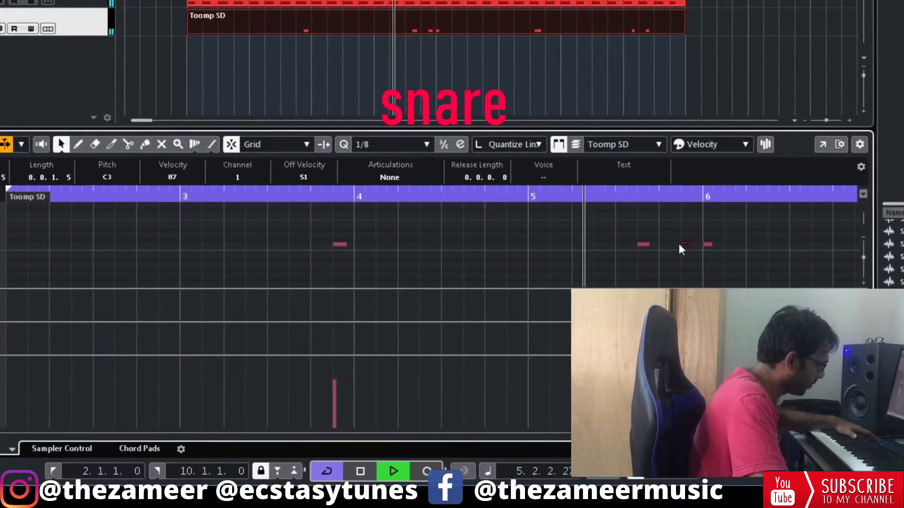
pyautogui.moveTo(720, 238); pyautogui.dragTo(696, 248)
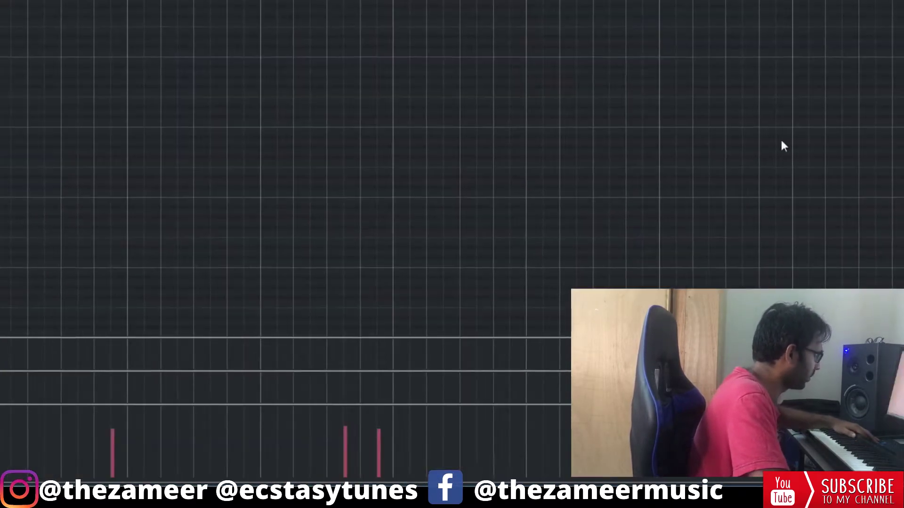
# Quantize the Toomp SD snare note in bar 7 to the 1/8 grid.
pyautogui.scroll(3, 734, 97)
pyautogui.click(595, 164)
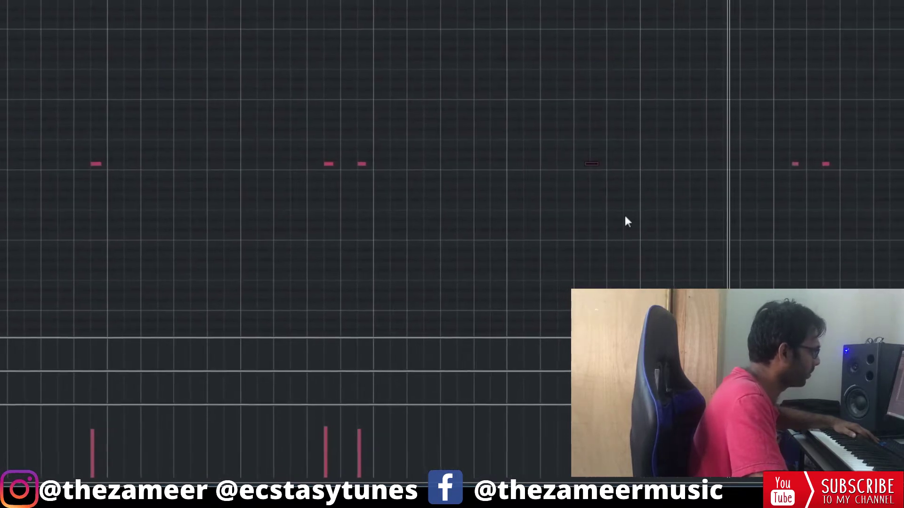
pyautogui.press('q')
pyautogui.click(603, 210)
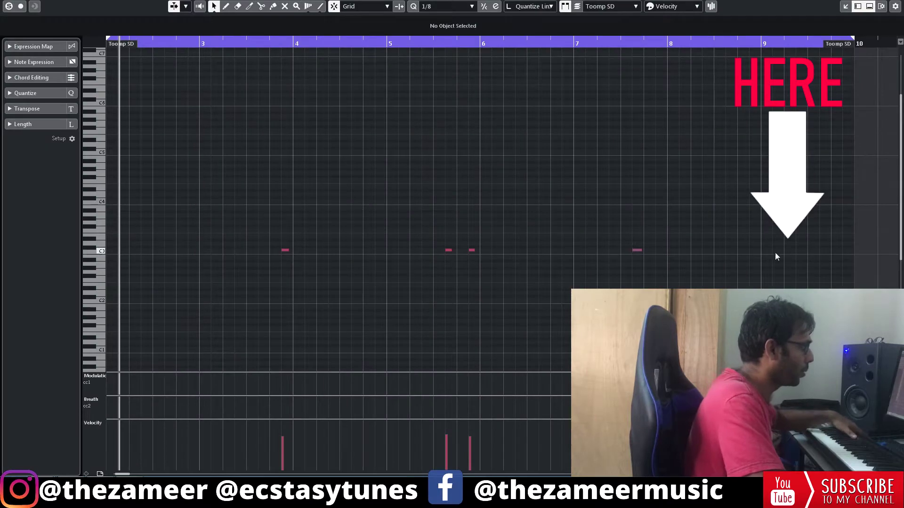
# Play the Toomp SD snare part and adjust the velocities of the two notes in bar 5.
pyautogui.press('space')
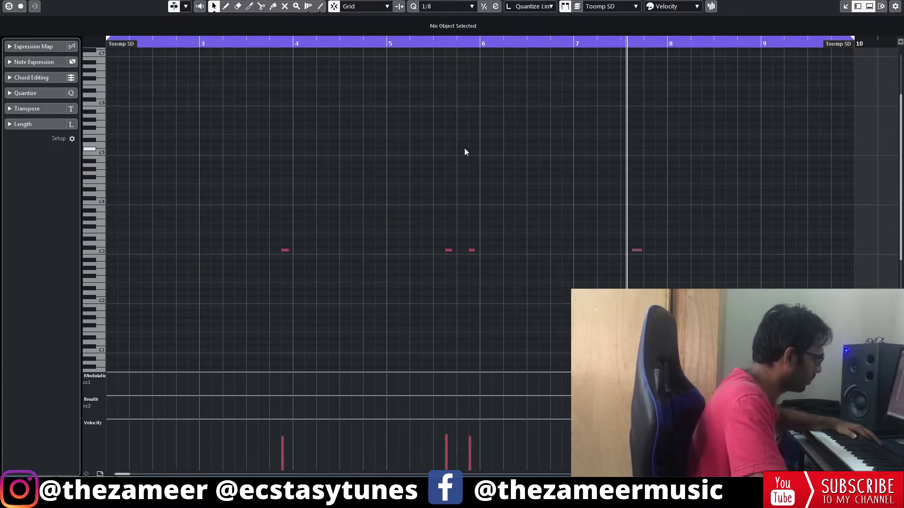
pyautogui.moveTo(447, 442); pyautogui.dragTo(474, 436)
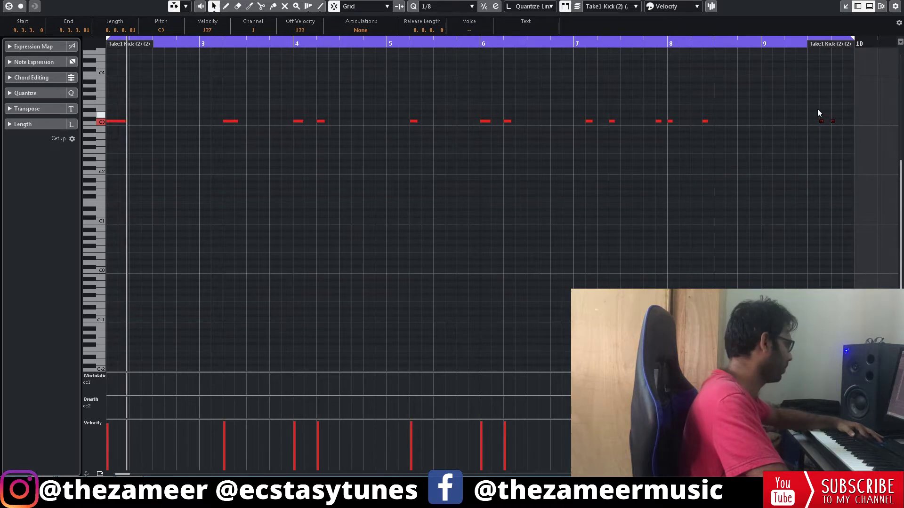
# Leave the full-size kick note editor and colour the Kick (2) track red.
pyautogui.press('Return')
pyautogui.click(701, 180)
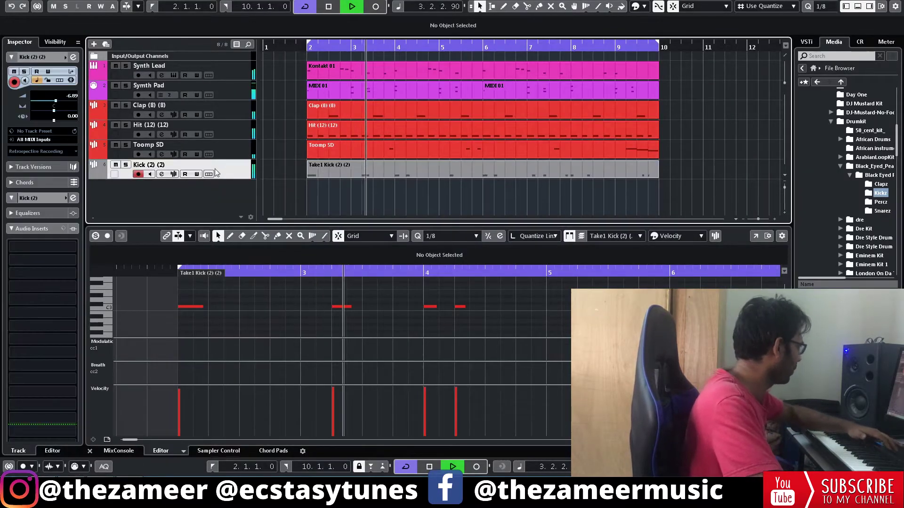
pyautogui.click(66, 57)
pyautogui.click(76, 84)
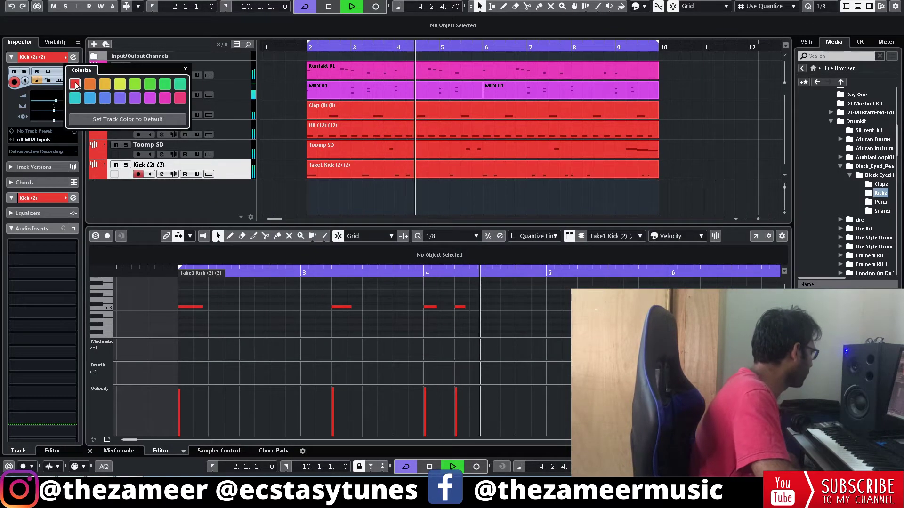
pyautogui.click(704, 181)
# Hide the lower editor zone and duplicate the parts on all six tracks so the copies start at bar 10.
pyautogui.click(858, 6)
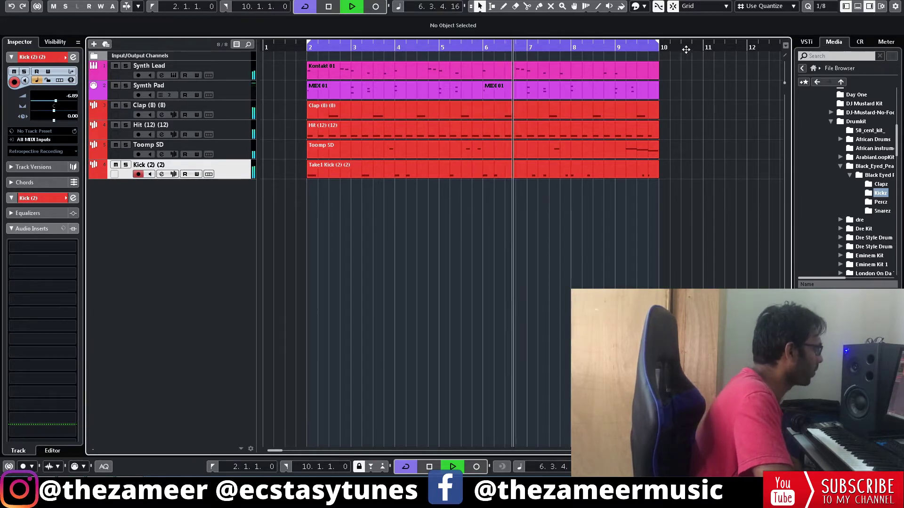
pyautogui.moveTo(700, 64); pyautogui.dragTo(313, 212)
pyautogui.hotkey('ctrl', 'd')
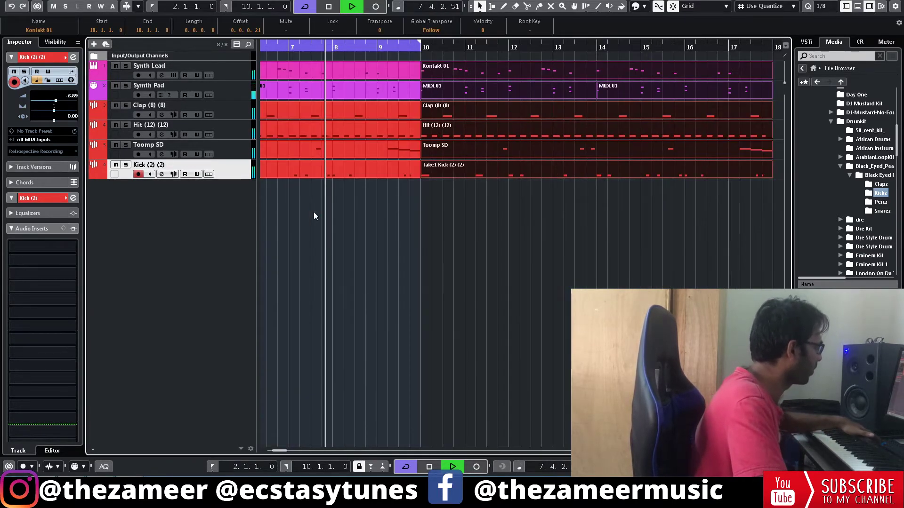
# Set the project grid to 1/1, extend the loop to end at bar 18, and stop playback.
pyautogui.press('g')
pyautogui.press('g')
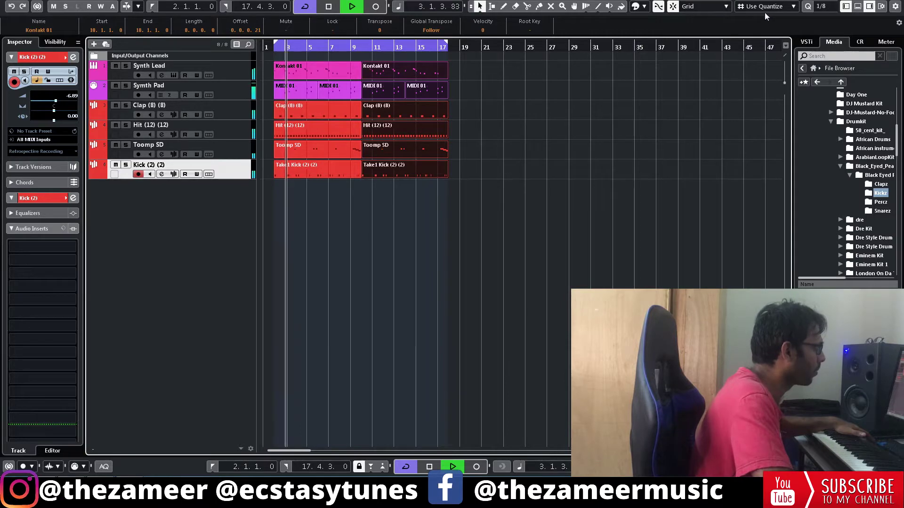
pyautogui.click(821, 7)
pyautogui.click(823, 16)
pyautogui.click(492, 155)
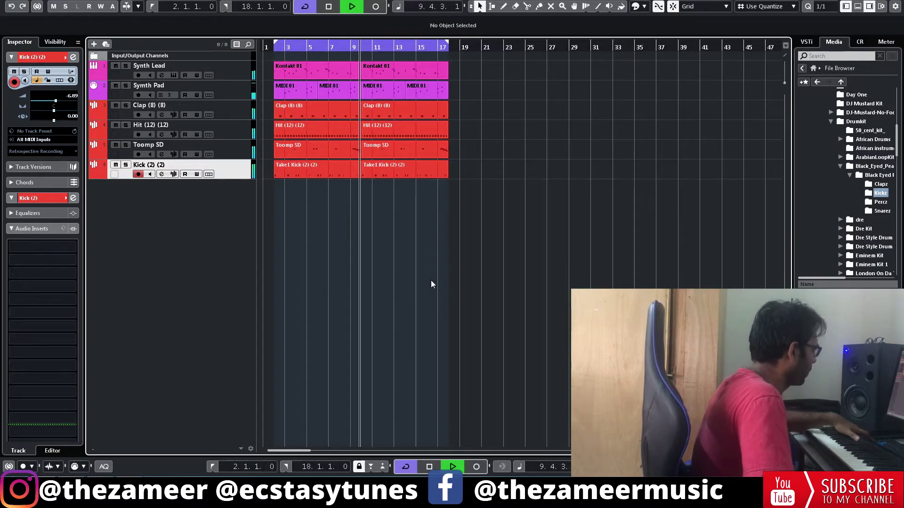
pyautogui.press('space')
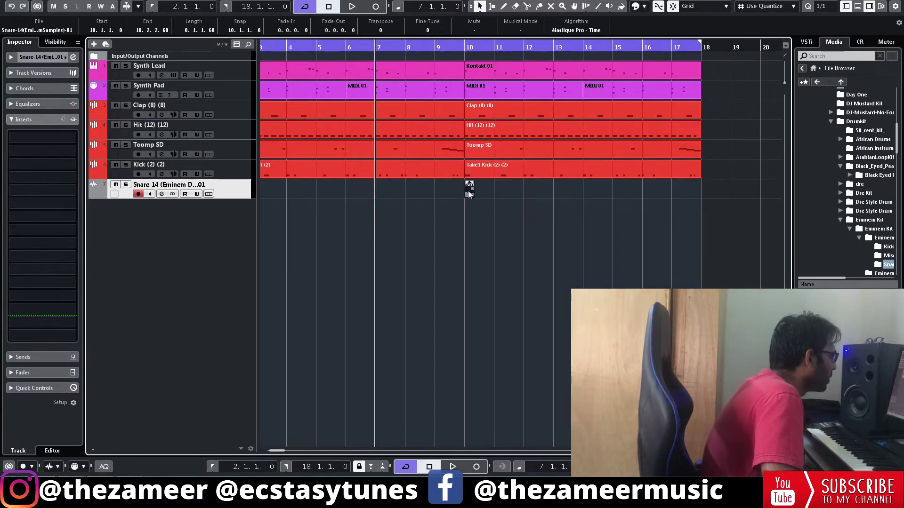
# Move the Snare-14 audio event to bar 4 and apply the Reverse process to it with Direct Offline Processing.
pyautogui.moveTo(352, 189); pyautogui.dragTo(352, 188)
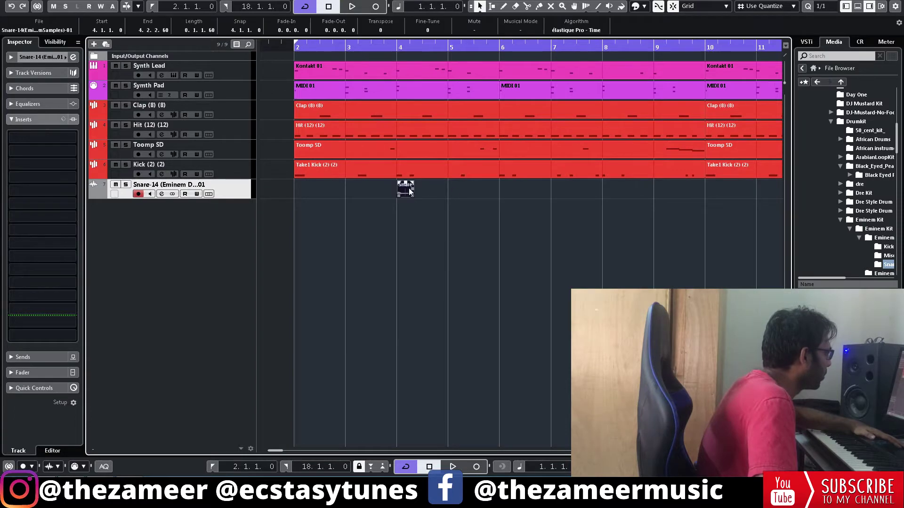
pyautogui.press('F7')
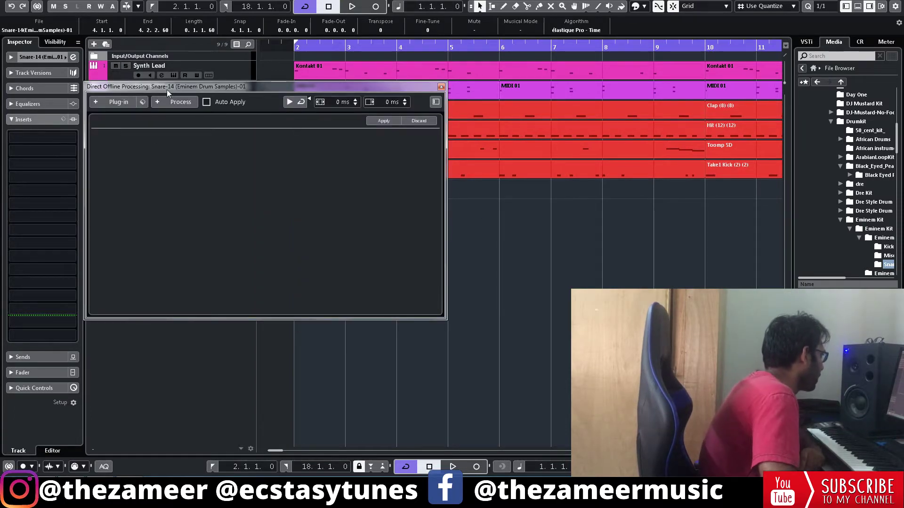
pyautogui.moveTo(167, 89); pyautogui.dragTo(335, 101)
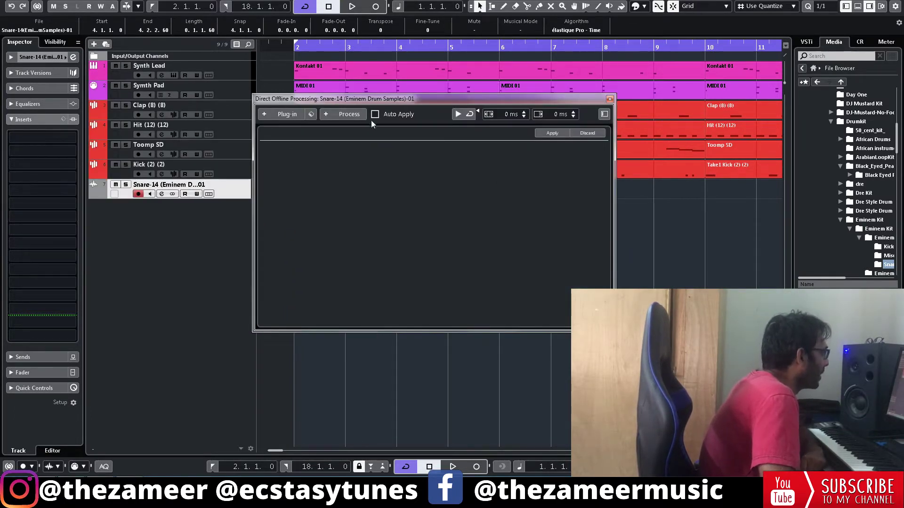
pyautogui.click(335, 115)
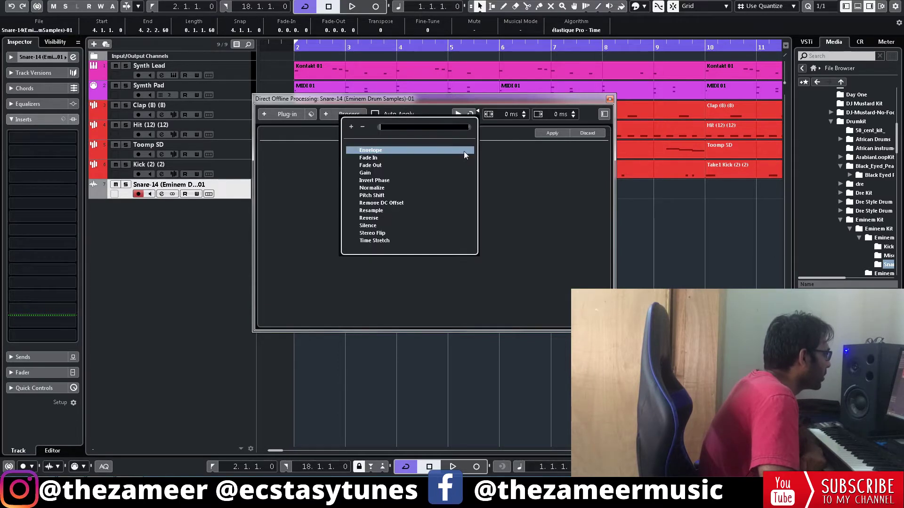
pyautogui.click(377, 218)
pyautogui.click(609, 99)
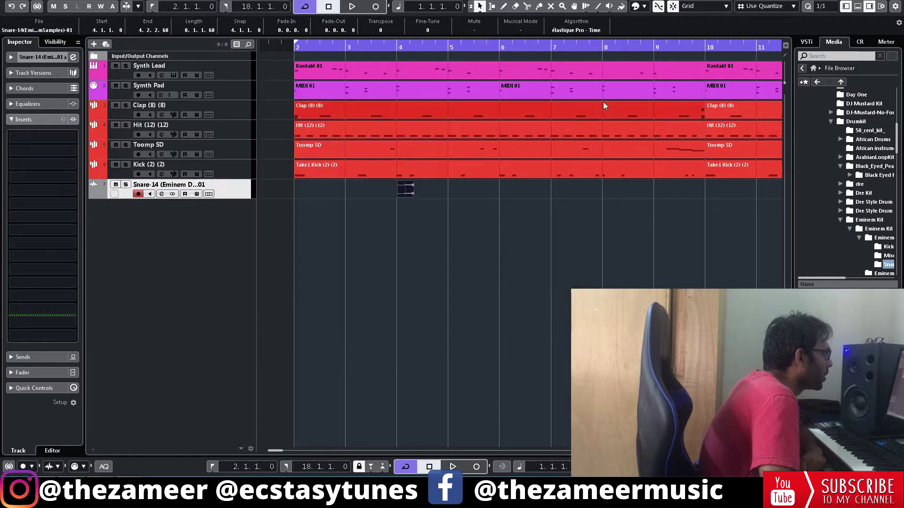
# Set the grid to 1/8, shift the reversed snare to end at beat 3.3, and audition it from bar 3.
pyautogui.click(349, 46)
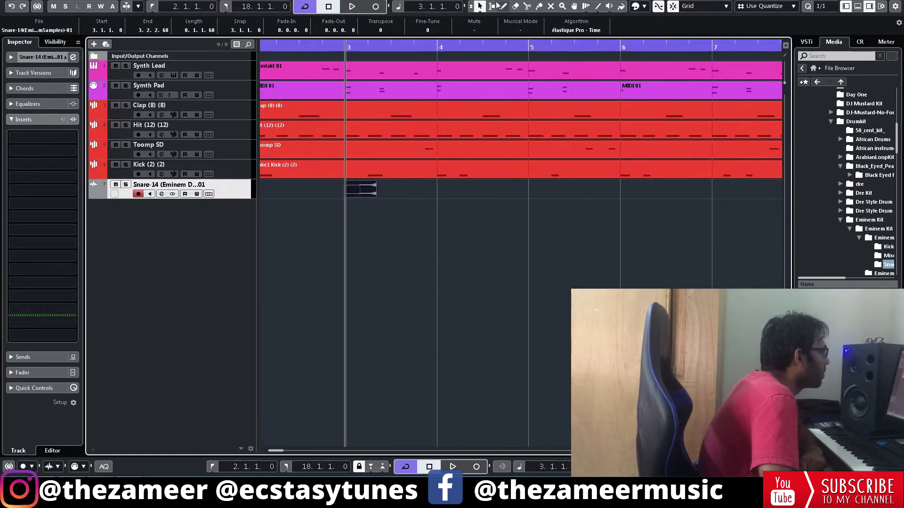
pyautogui.click(821, 7)
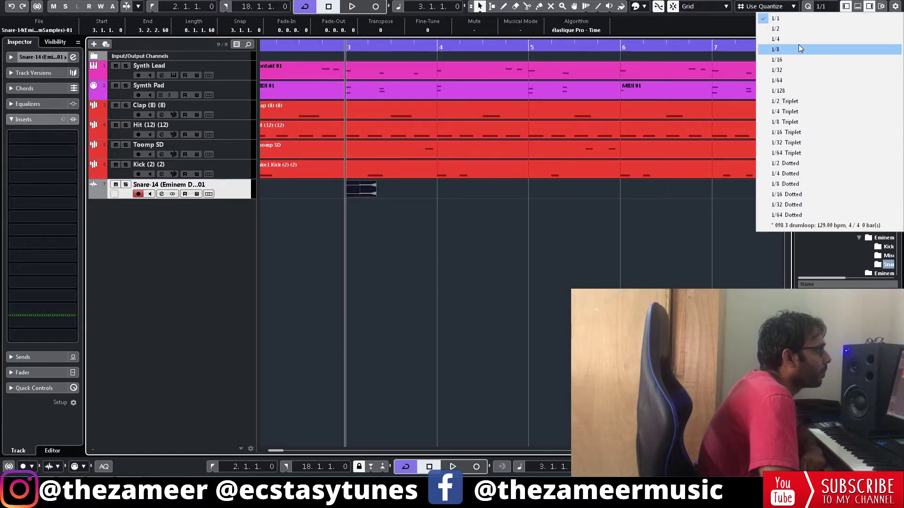
pyautogui.click(798, 48)
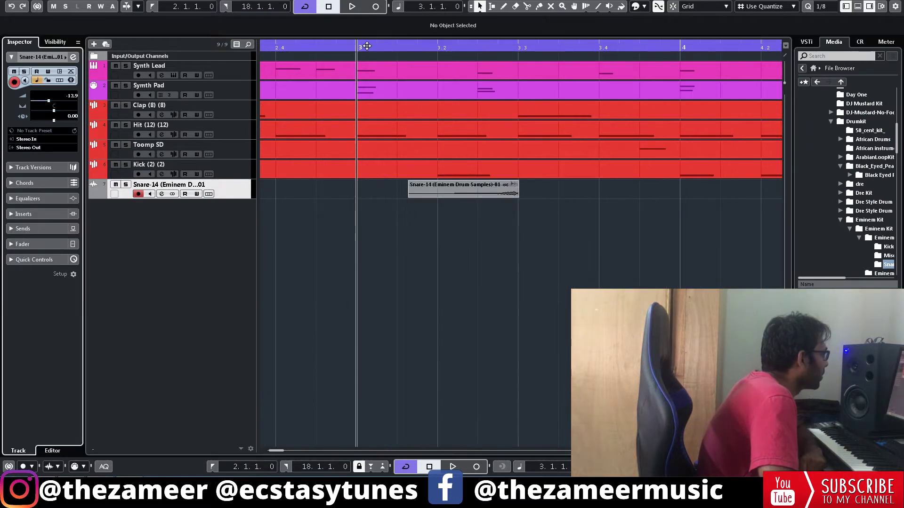
pyautogui.click(362, 46)
pyautogui.press('space')
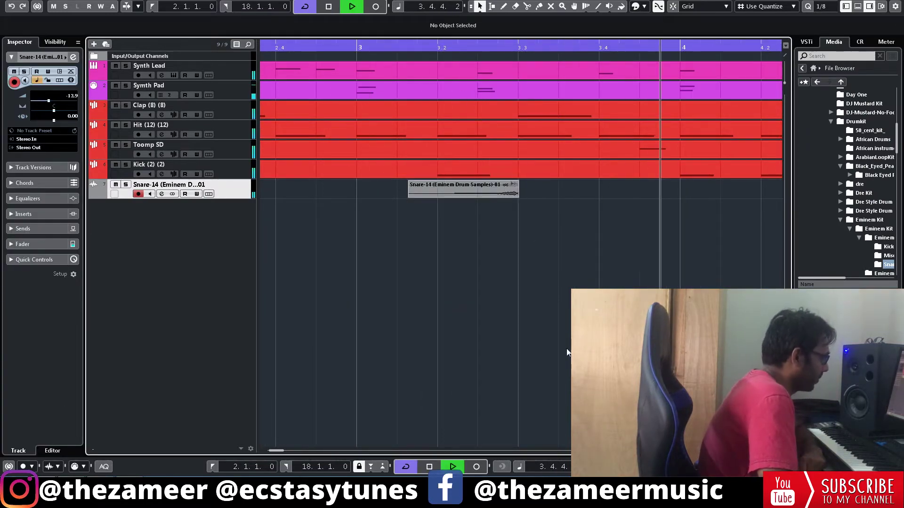
pyautogui.hotkey('shift', 'f')
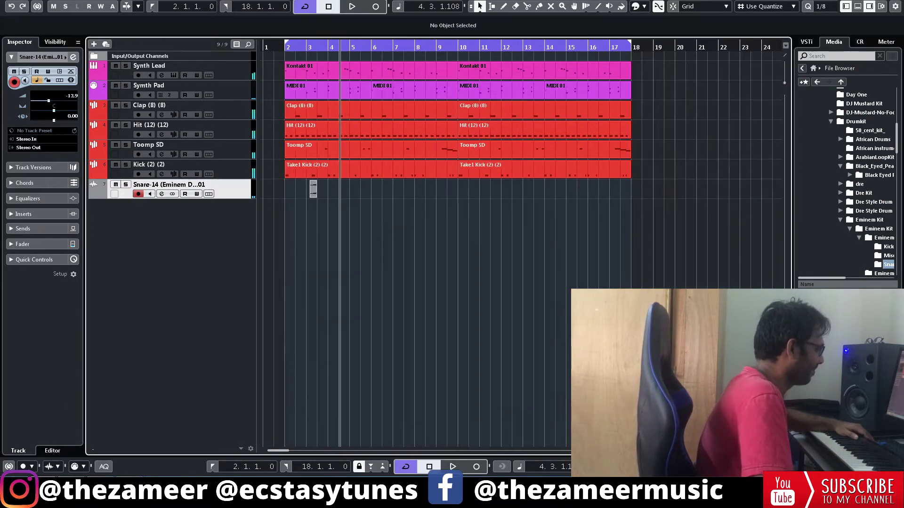
pyautogui.click(164, 196)
pyautogui.moveTo(154, 307); pyautogui.dragTo(160, 281)
pyautogui.click(549, 112)
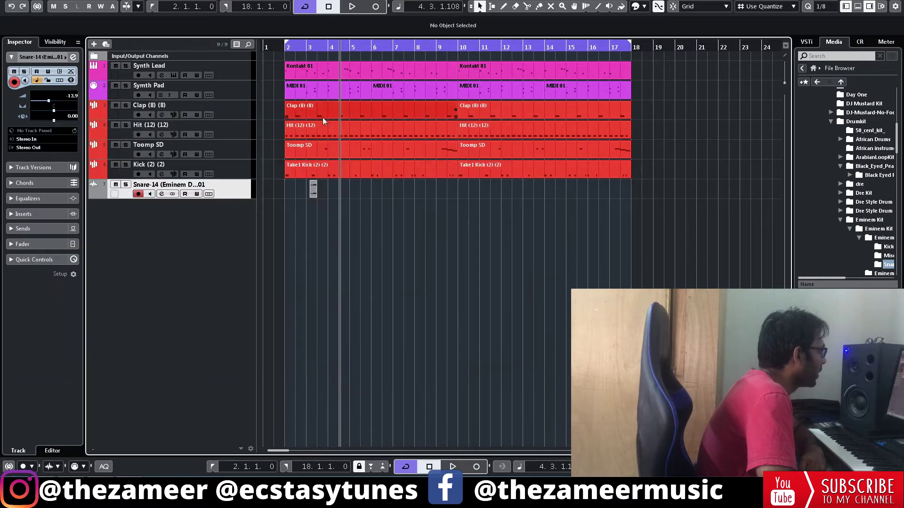
# Play the arrangement from bar 3 to hear the reversed snare with the other tracks.
pyautogui.click(308, 47)
pyautogui.press('h')
pyautogui.press('h')
pyautogui.press('space')
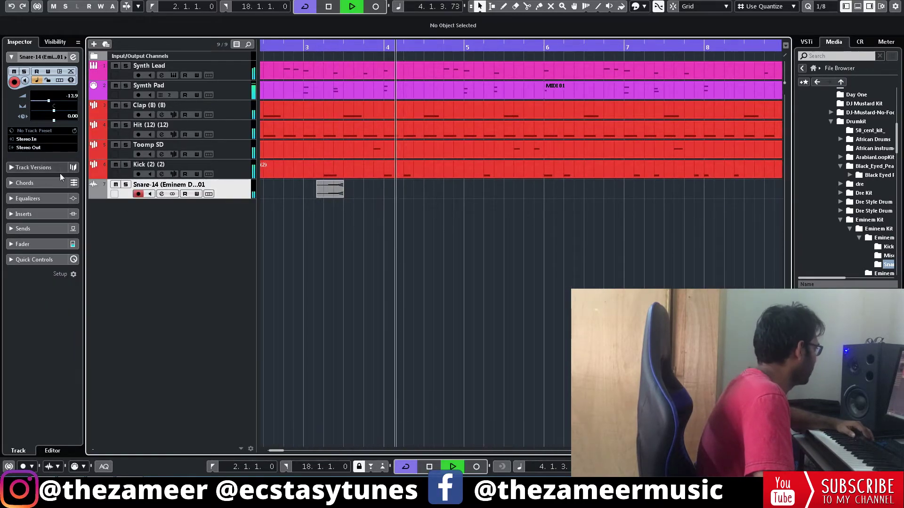
# Colour the Snare-14 track red and copy its reversed snare event further along the track.
pyautogui.click(67, 58)
pyautogui.click(75, 83)
pyautogui.moveTo(338, 197); pyautogui.dragTo(731, 192)
pyautogui.press('h')
pyautogui.click(758, 449)
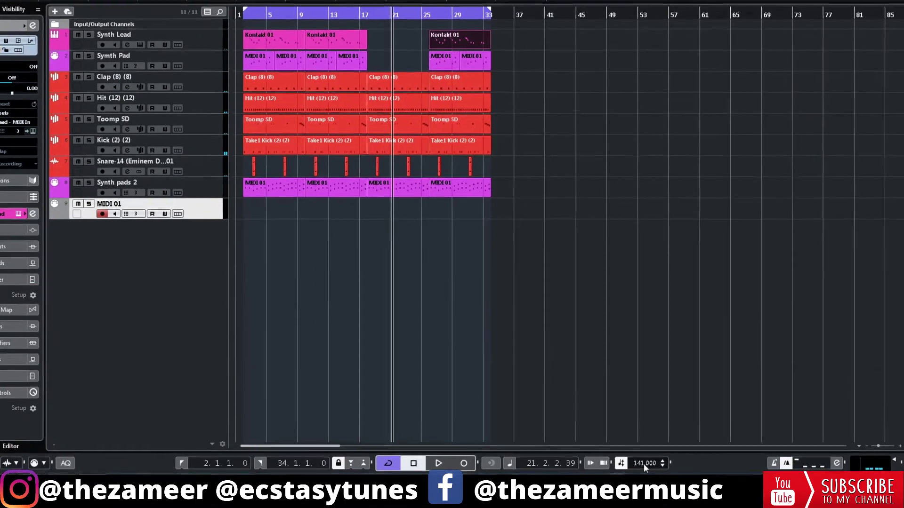
# Raise the project tempo to 144 BPM.
pyautogui.scroll(4, 643, 463)
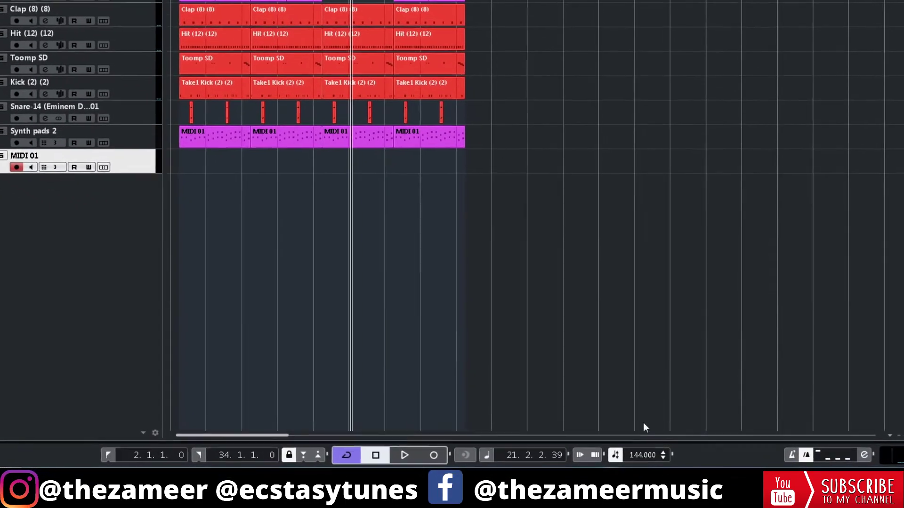
# Play the arrangement and shorten the second block of synth, pad, clap, hi-hat, snare and kick events to end at bar 17.
pyautogui.press('space')
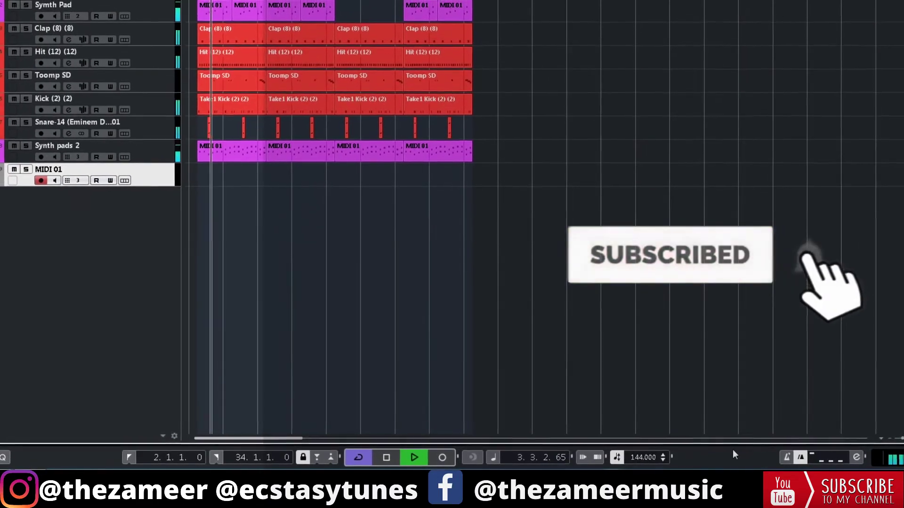
pyautogui.moveTo(901, 439); pyautogui.dragTo(902, 439)
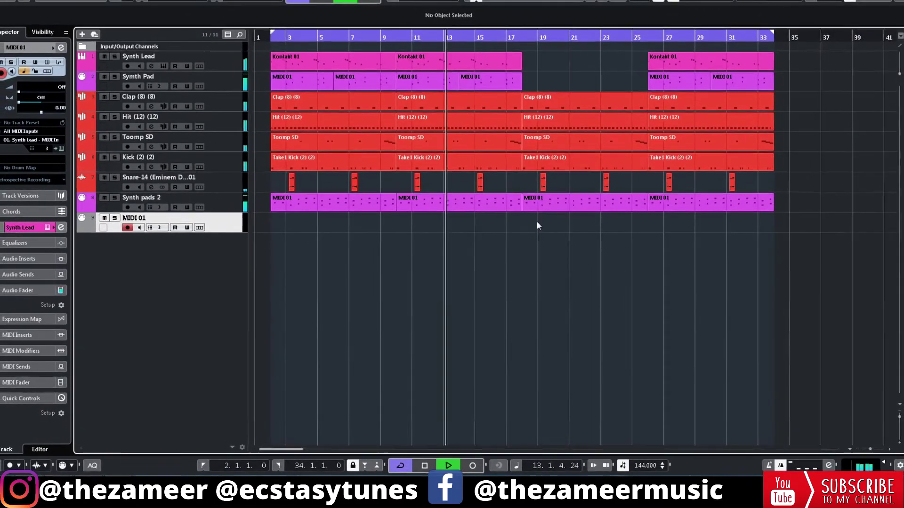
pyautogui.moveTo(512, 204); pyautogui.dragTo(515, 64)
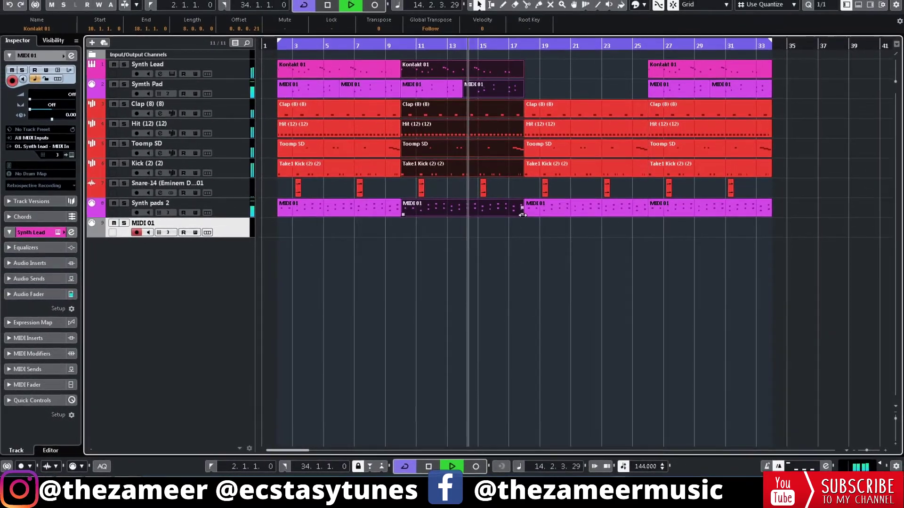
pyautogui.moveTo(520, 211); pyautogui.dragTo(516, 212)
pyautogui.click(584, 254)
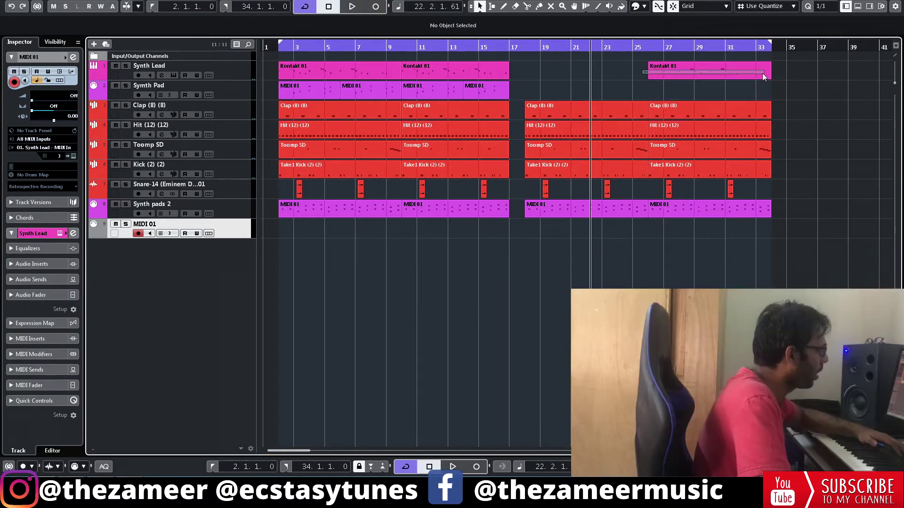
# Move the events that follow the gap back to bar 17 so the arrangement continues without a break.
pyautogui.moveTo(516, 47); pyautogui.dragTo(479, 222)
pyautogui.click(526, 261)
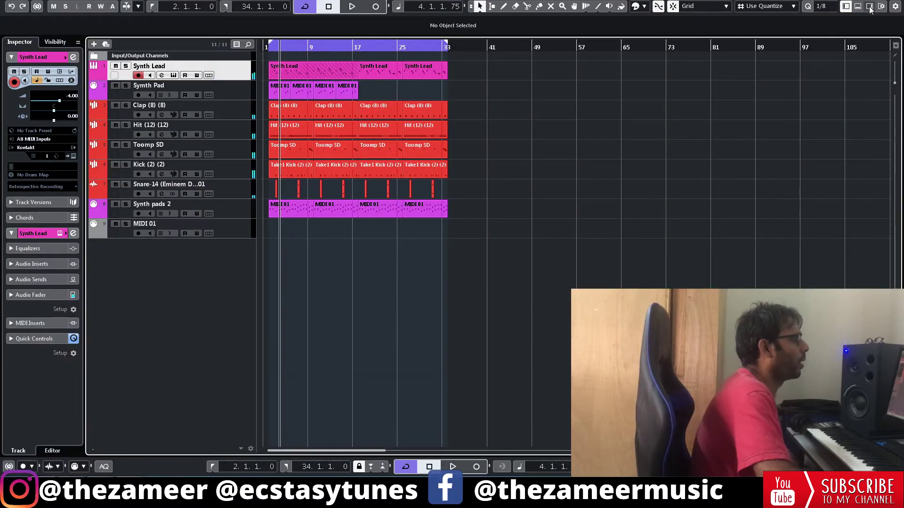
# Browse for the bass (8) sample and load it into a sampler track.
pyautogui.click(869, 5)
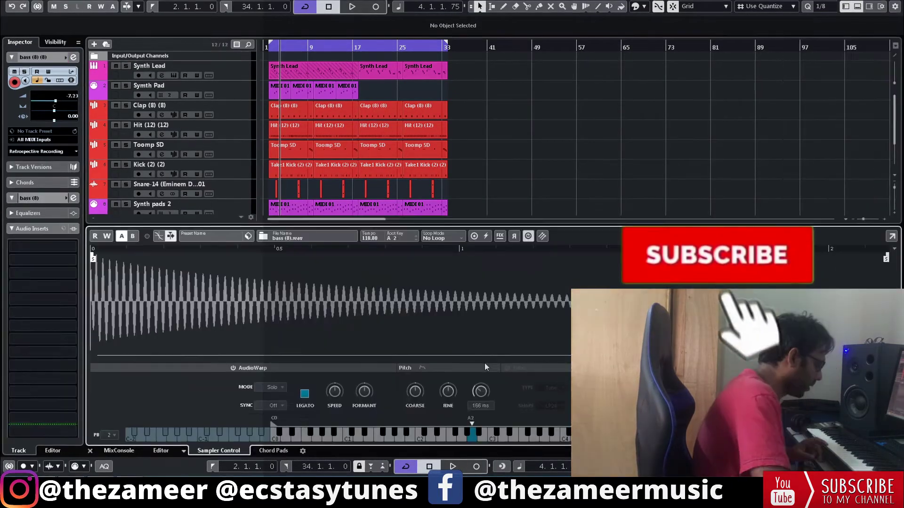